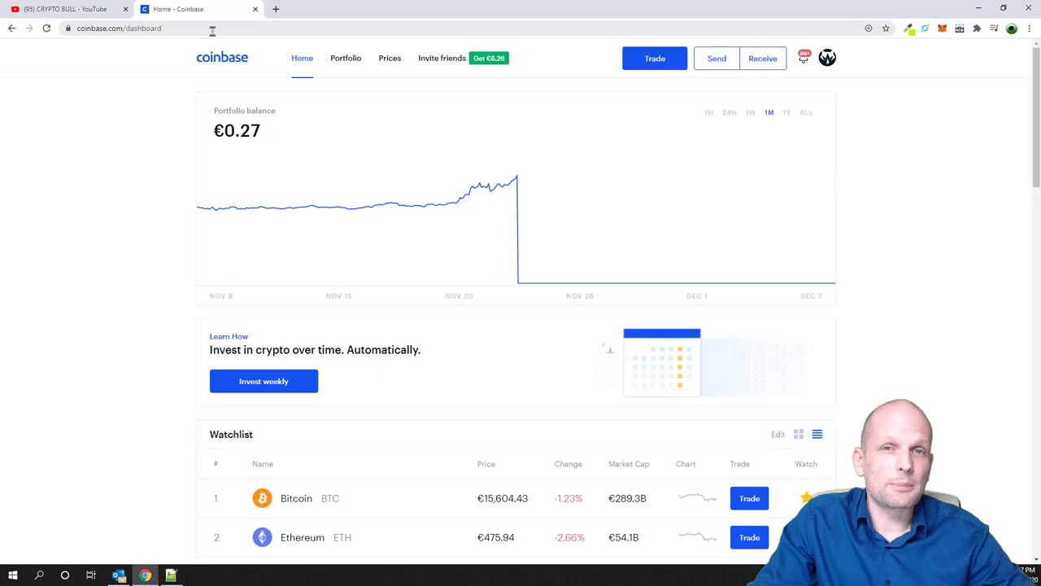
# Examine the dashboard's portfolio balance, cryptocurrency watchlist and recent transactions
pyautogui.scroll(-3, 130, 244)
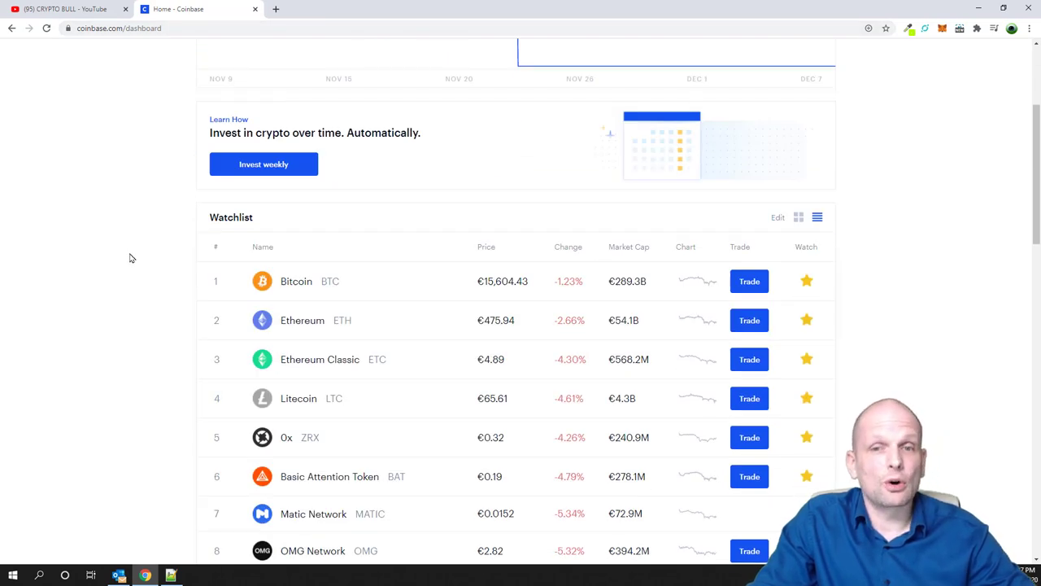
pyautogui.scroll(-4, 130, 258)
pyautogui.scroll(4, 289, 289)
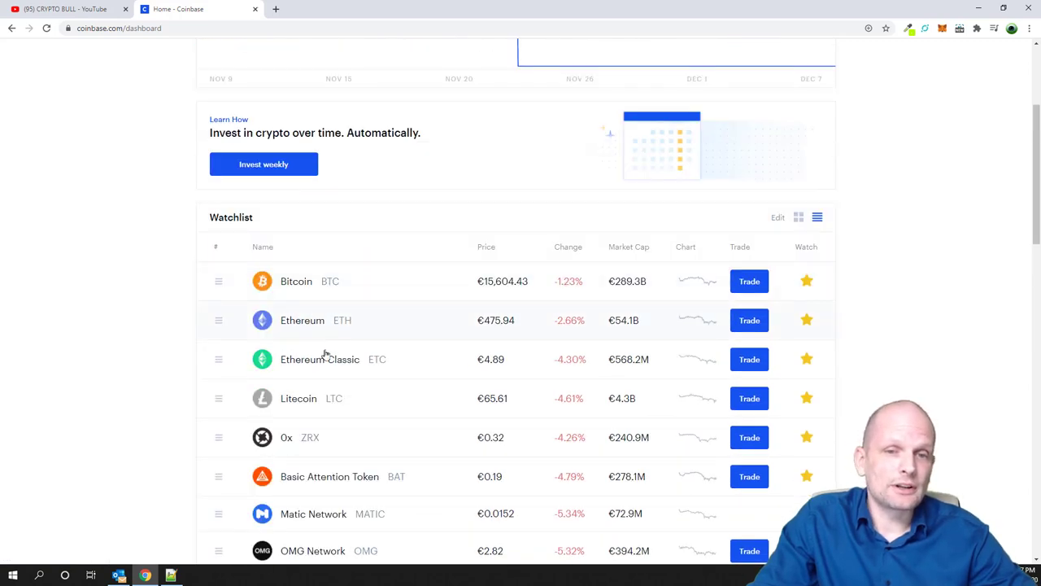
pyautogui.scroll(-1, 283, 413)
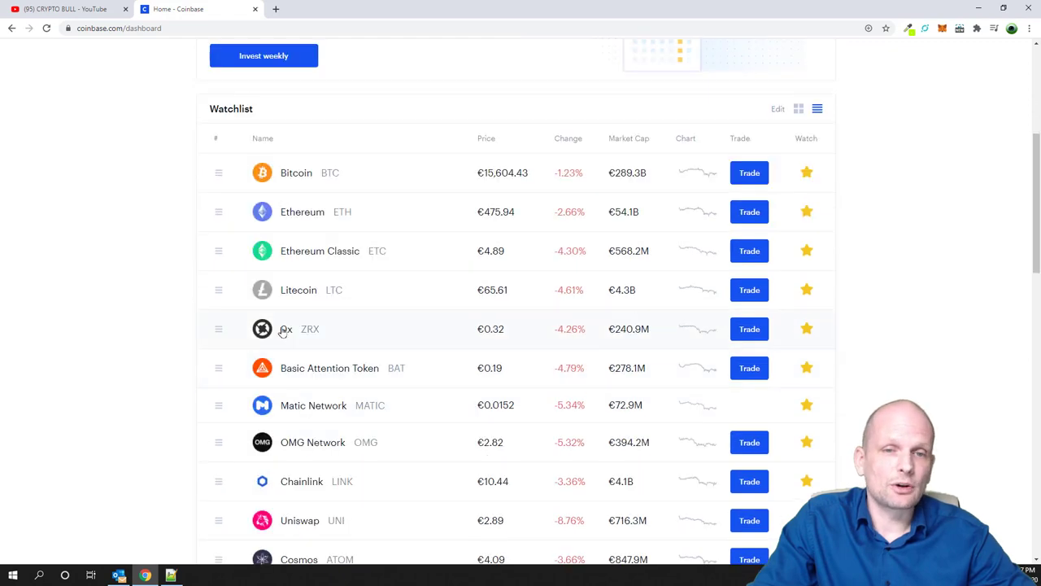
pyautogui.scroll(-2, 358, 374)
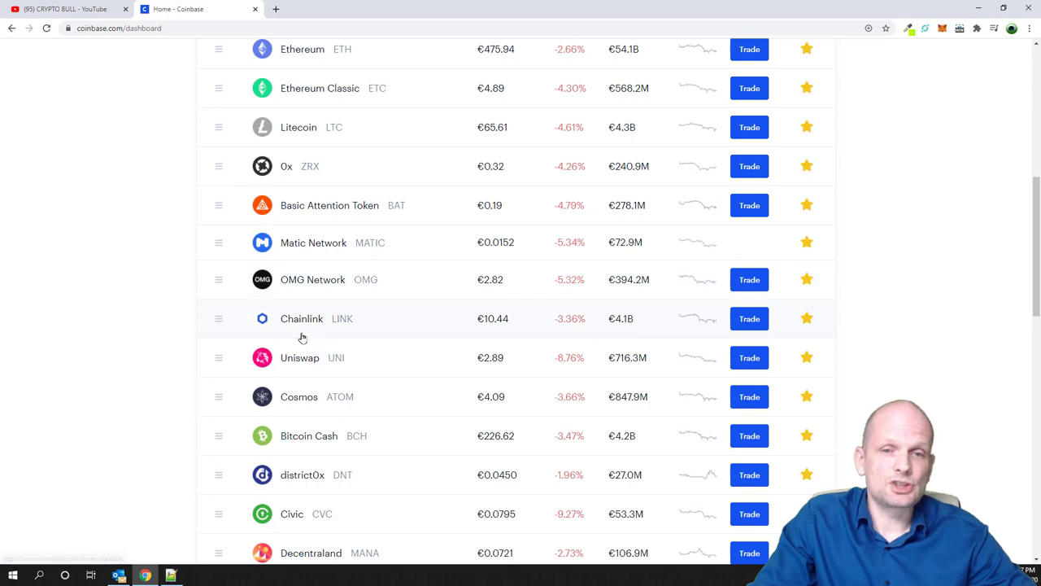
pyautogui.scroll(-1, 301, 338)
pyautogui.scroll(-14, 301, 347)
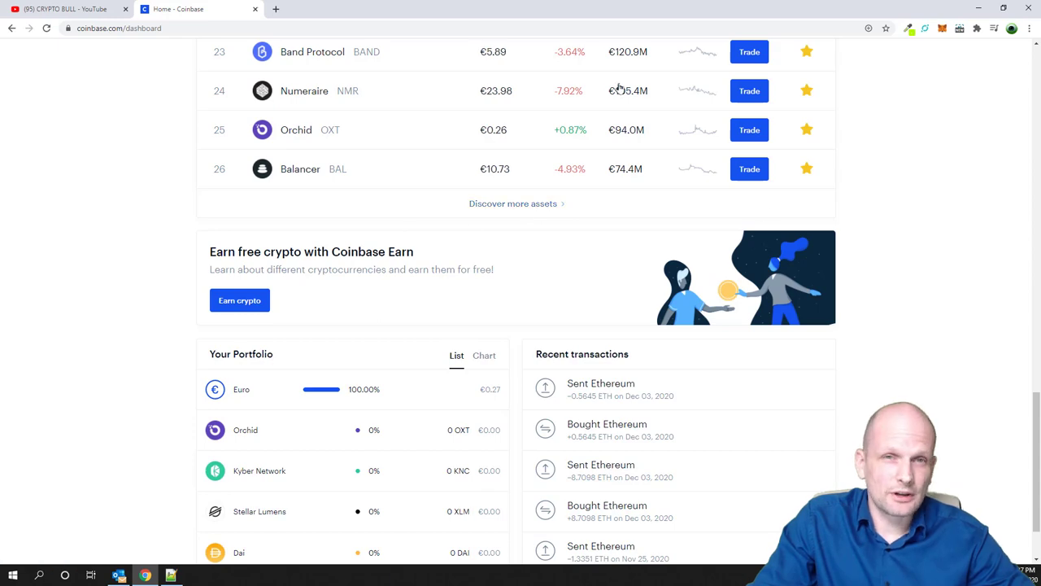
pyautogui.scroll(1, 167, 241)
pyautogui.scroll(11, 166, 244)
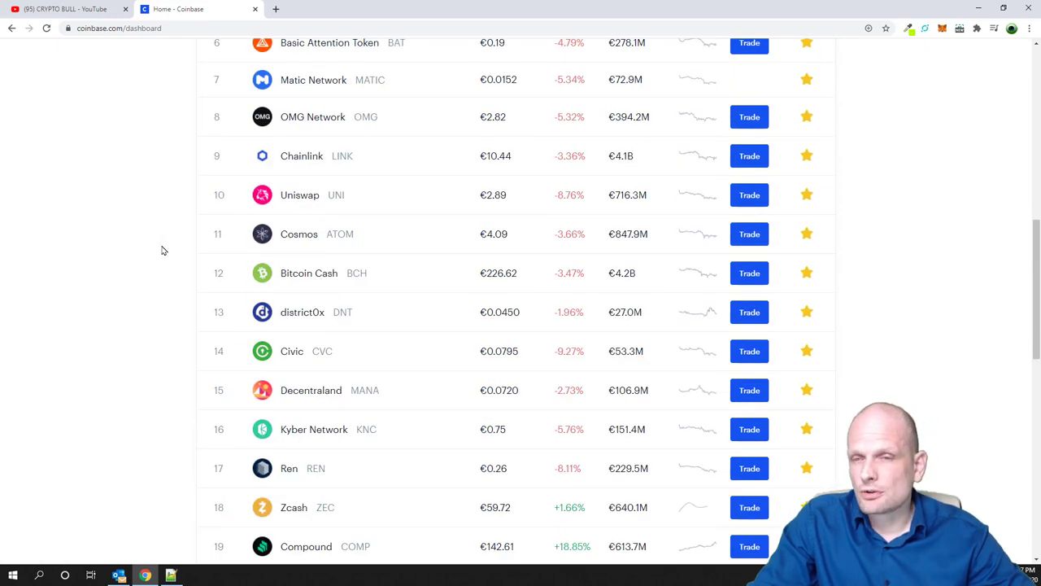
pyautogui.scroll(10, 166, 252)
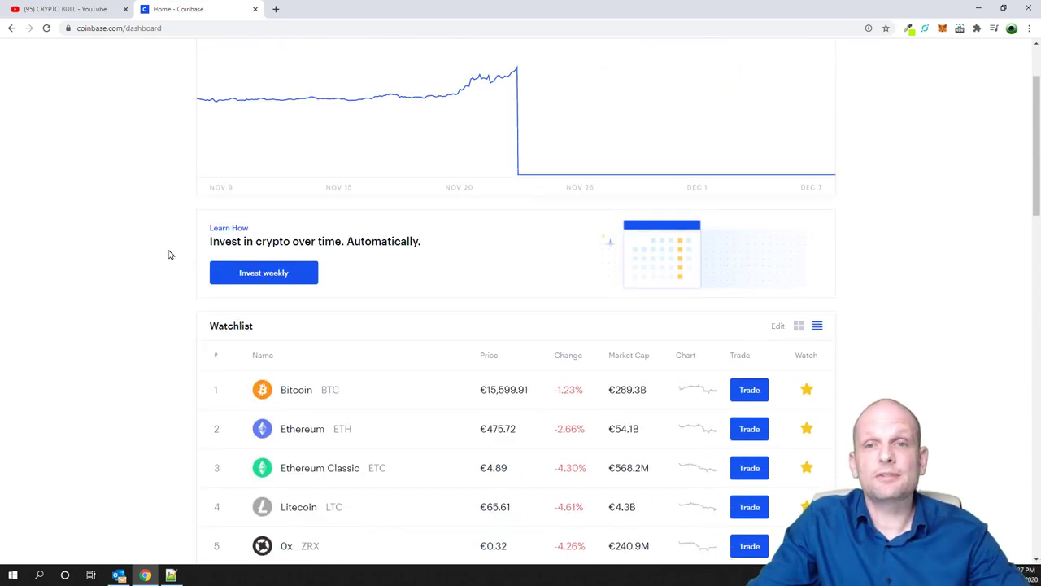
pyautogui.scroll(-2, 167, 252)
pyautogui.scroll(4, 168, 250)
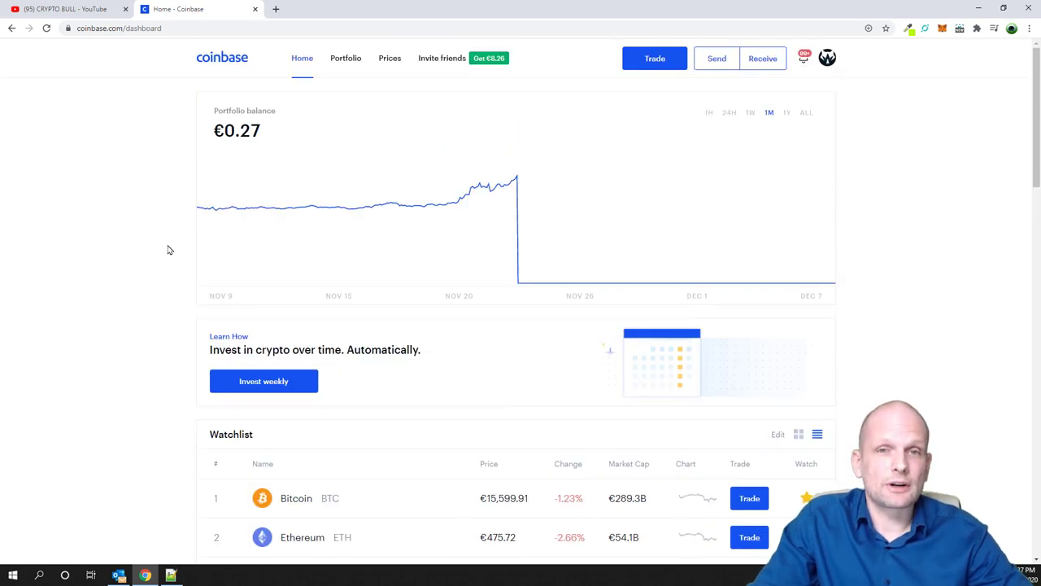
# Open the payment methods in the account settings, view the account types that can be added, and close the list
pyautogui.click(828, 60)
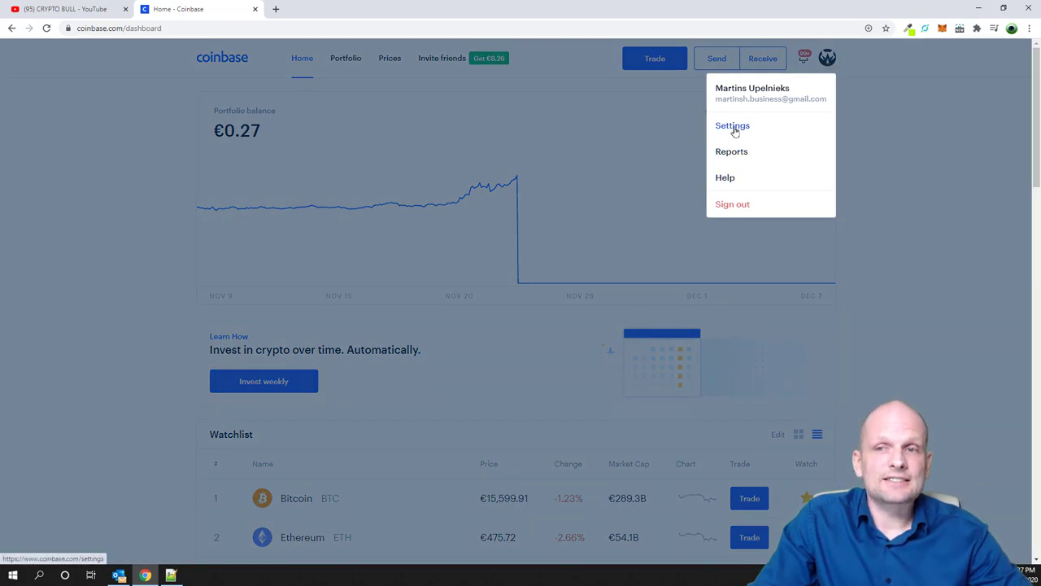
pyautogui.click(733, 127)
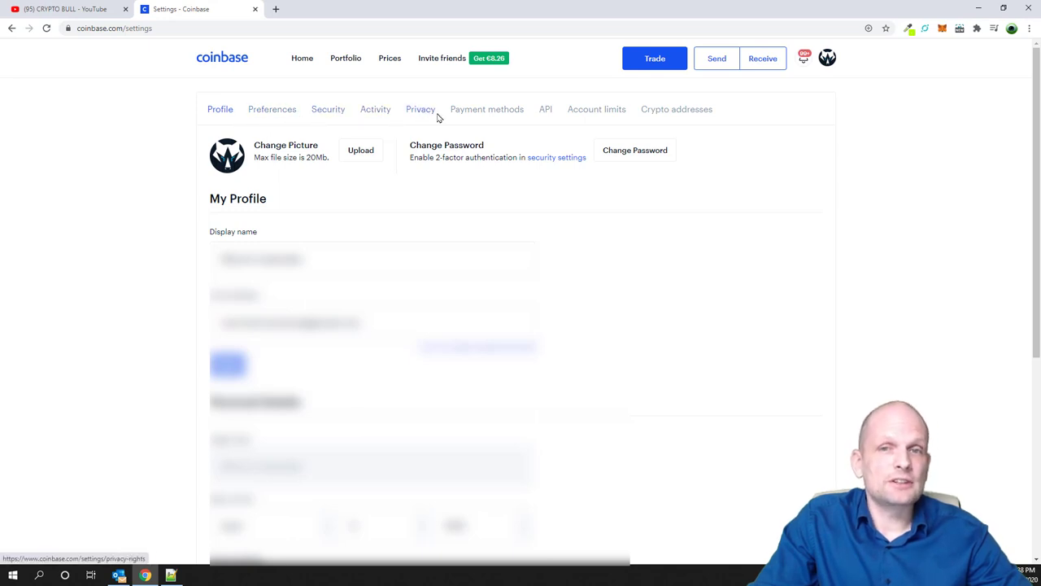
pyautogui.click(496, 115)
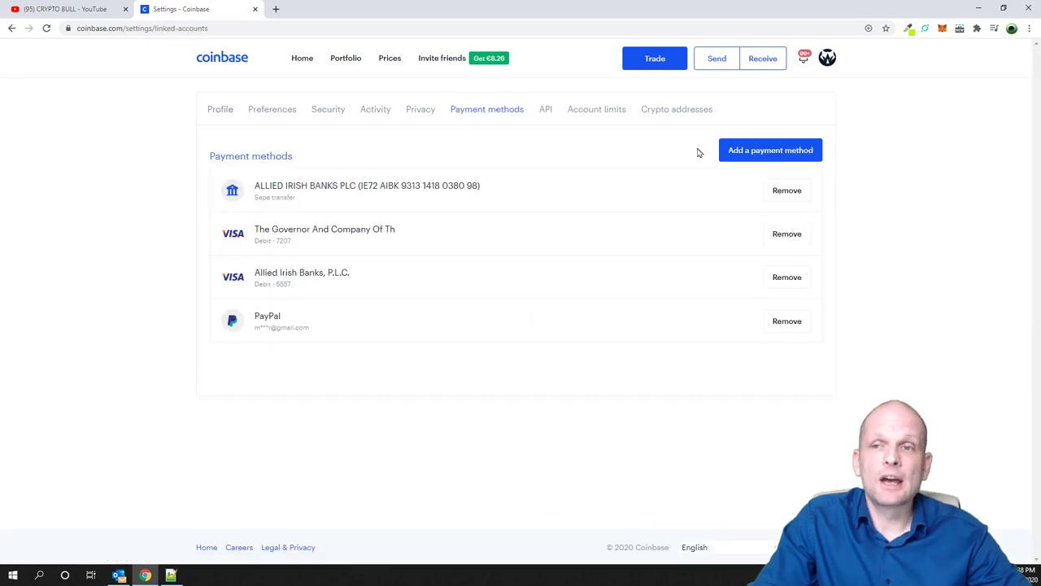
pyautogui.click(769, 155)
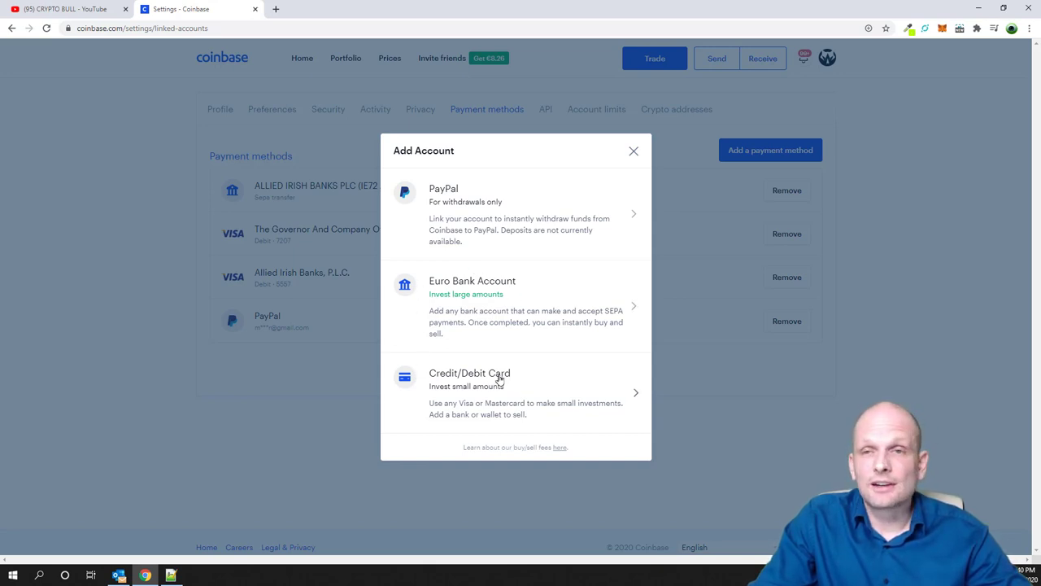
pyautogui.click(633, 154)
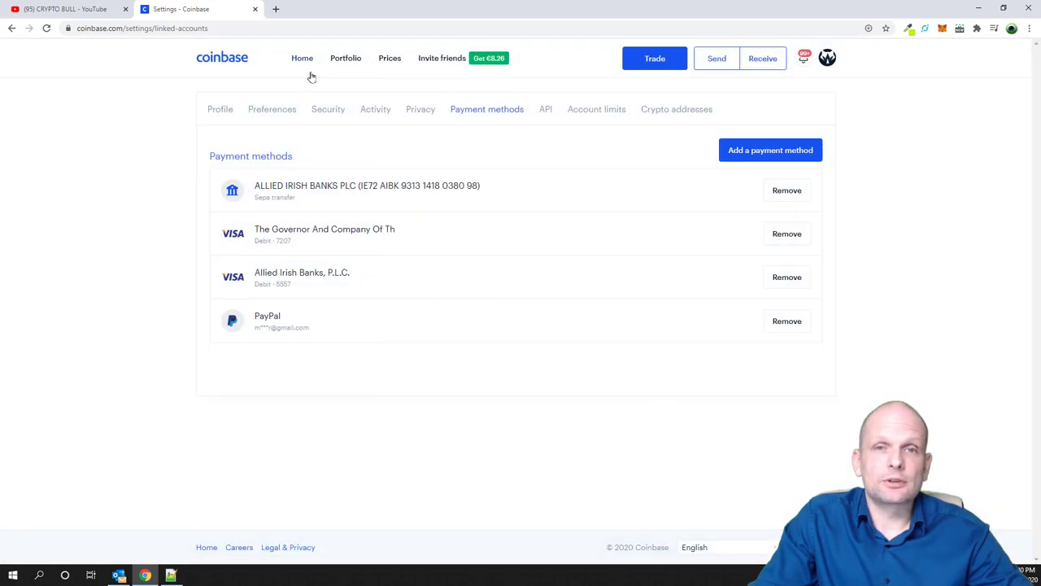
# Return to the home dashboard's watchlist, view the Bitcoin trade form and close it
pyautogui.click(312, 64)
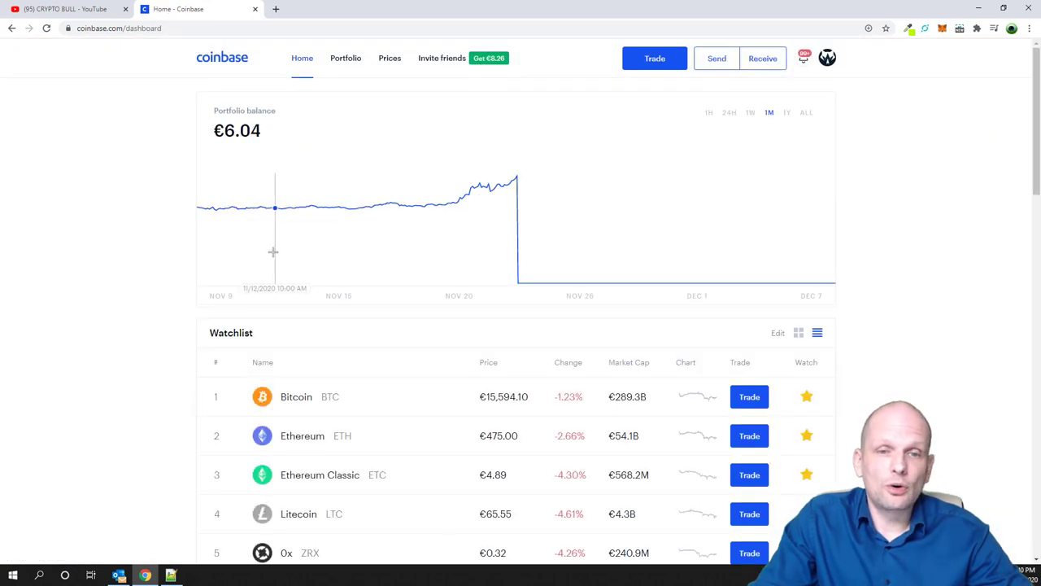
pyautogui.scroll(-3, 149, 307)
pyautogui.scroll(-2, 302, 301)
pyautogui.scroll(3, 302, 300)
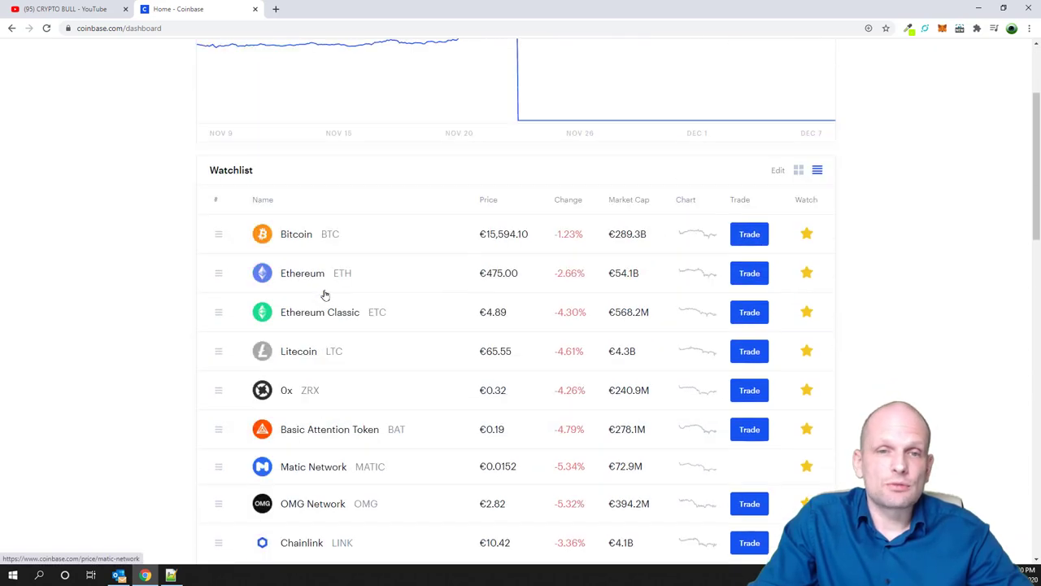
pyautogui.click(751, 234)
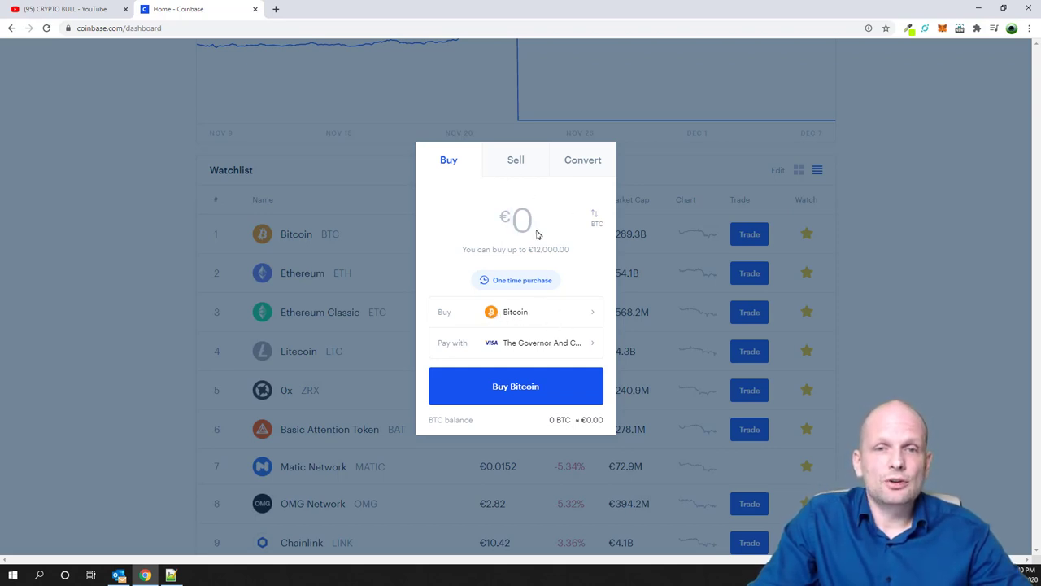
pyautogui.click(647, 190)
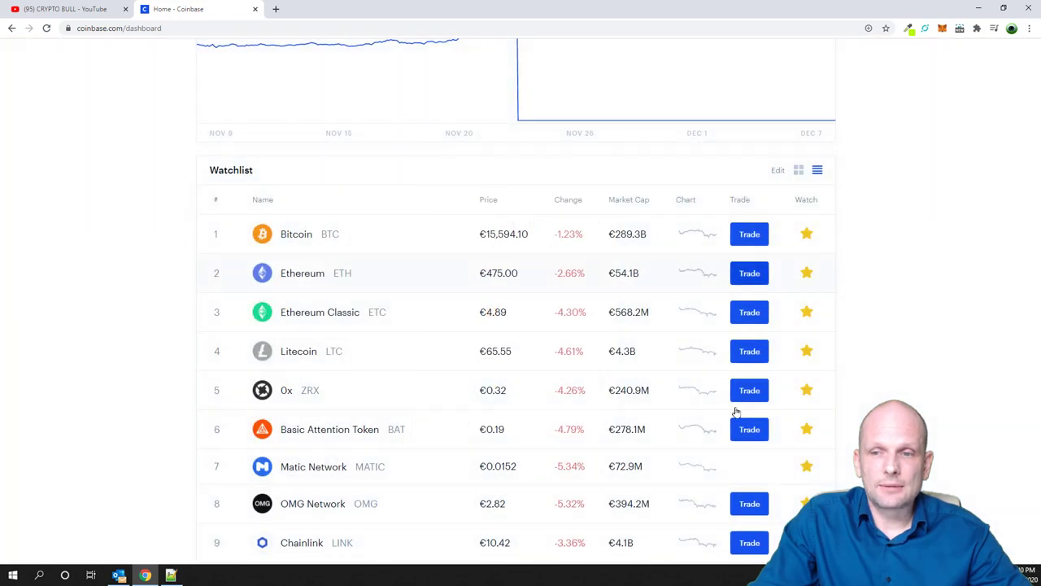
# Reopen the Bitcoin trade form, view its Sell and Convert options, and return to Buy
pyautogui.click(748, 238)
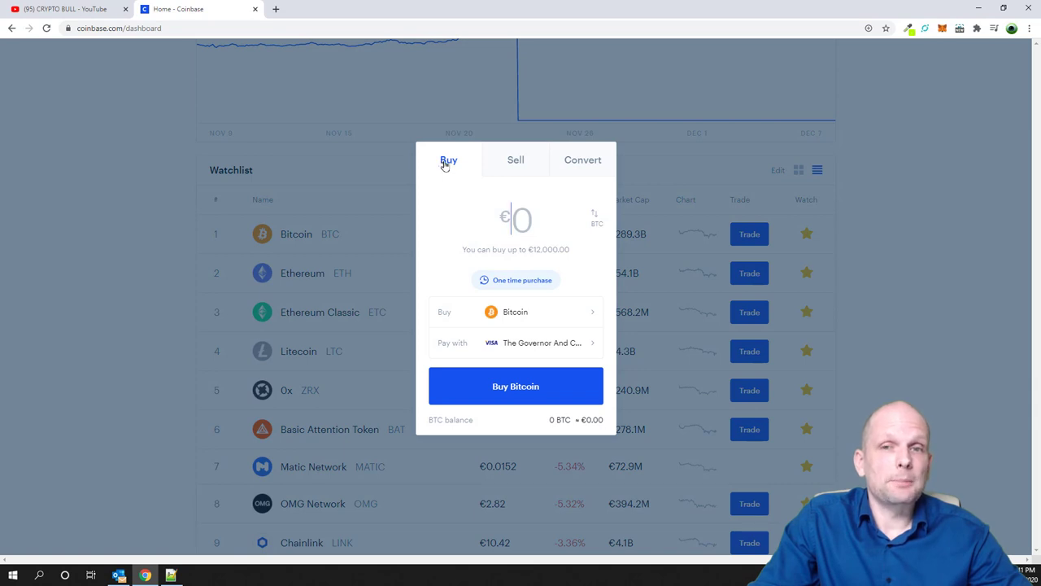
pyautogui.click(516, 159)
pyautogui.click(602, 161)
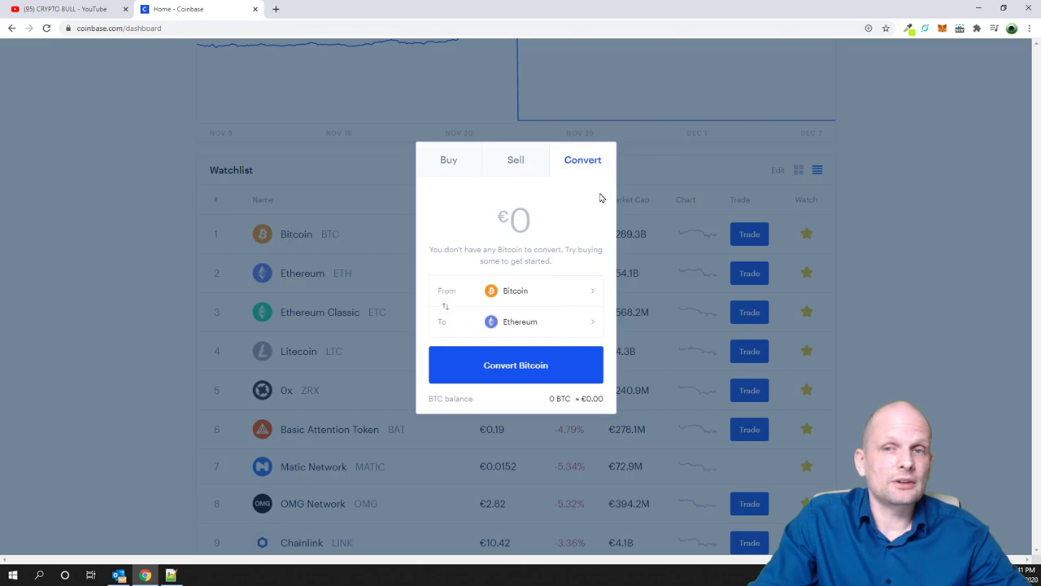
pyautogui.click(447, 163)
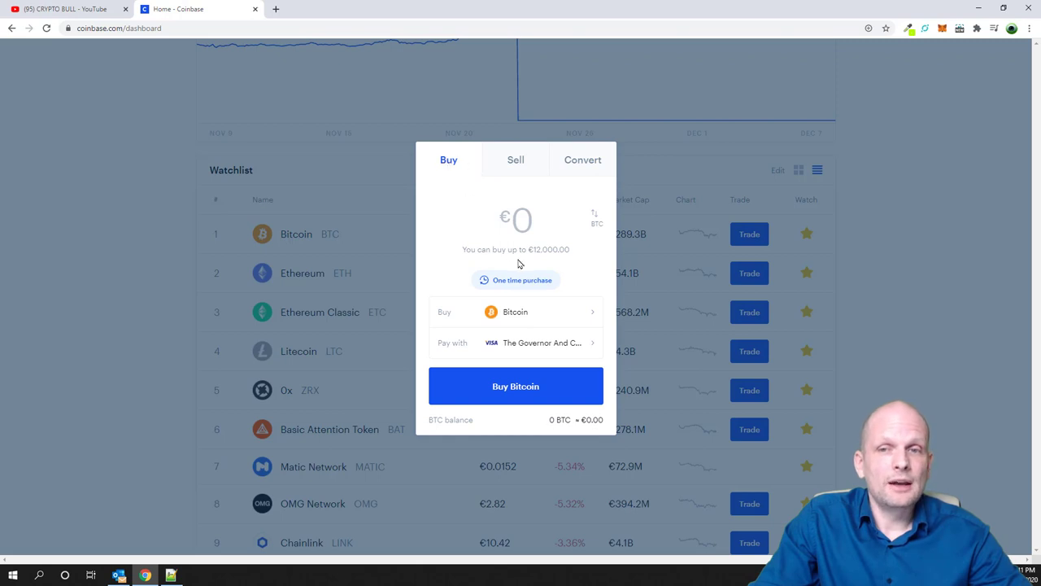
# Enter a €1000 Bitcoin purchase and switch the amount display to BTC to check the equivalent
pyautogui.click(517, 222)
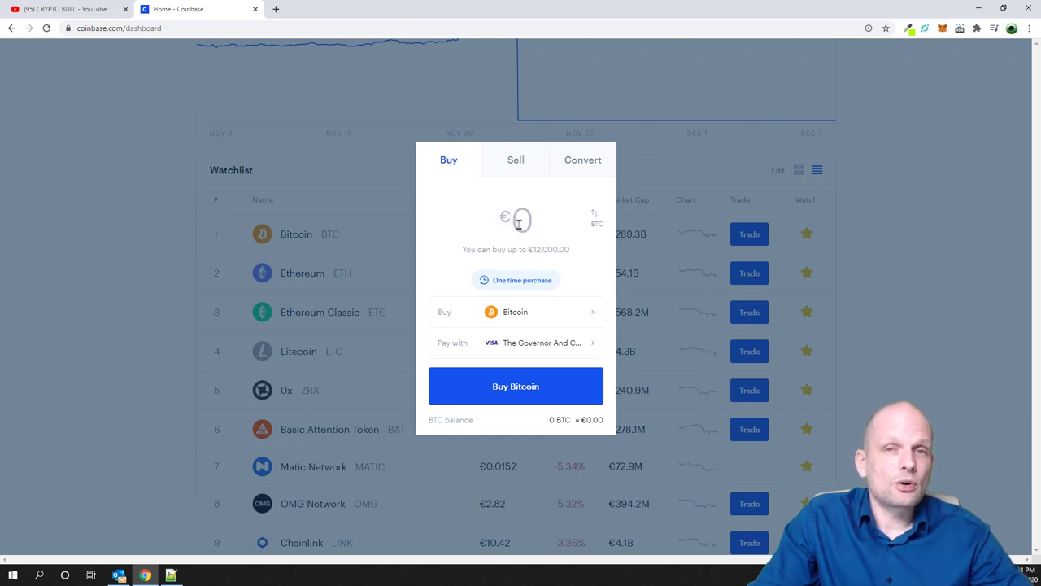
pyautogui.write('1000')
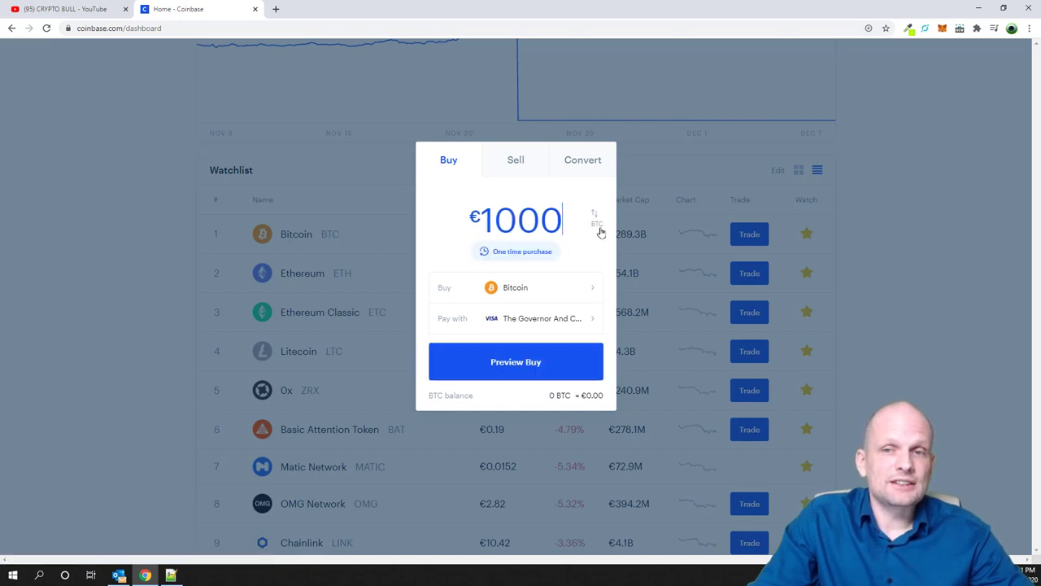
pyautogui.click(599, 229)
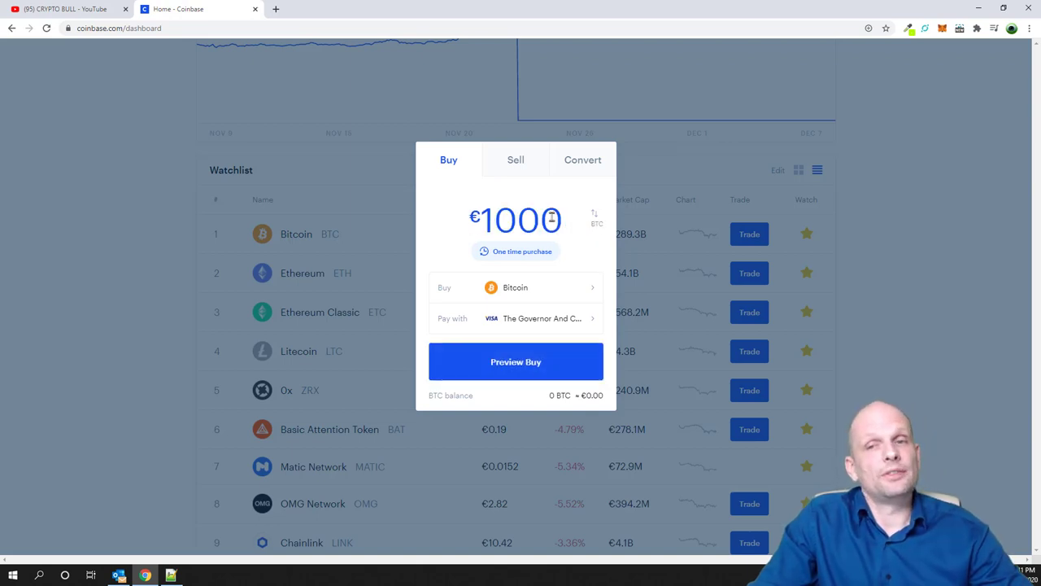
pyautogui.click(594, 218)
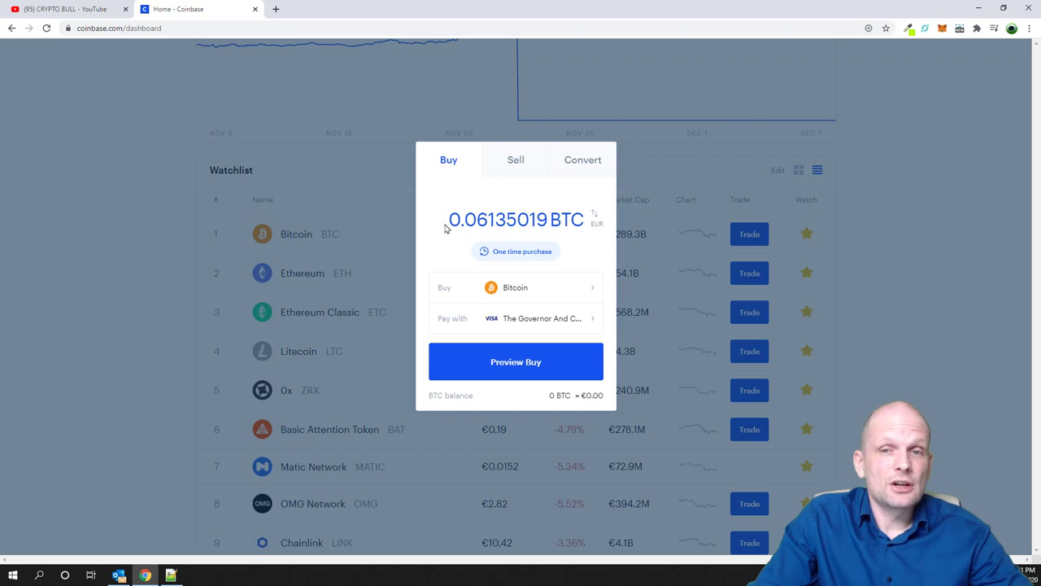
# Highlight the digits of the BTC purchase amount to examine its decimal places, and close the form without buying
pyautogui.moveTo(447, 224); pyautogui.dragTo(553, 220)
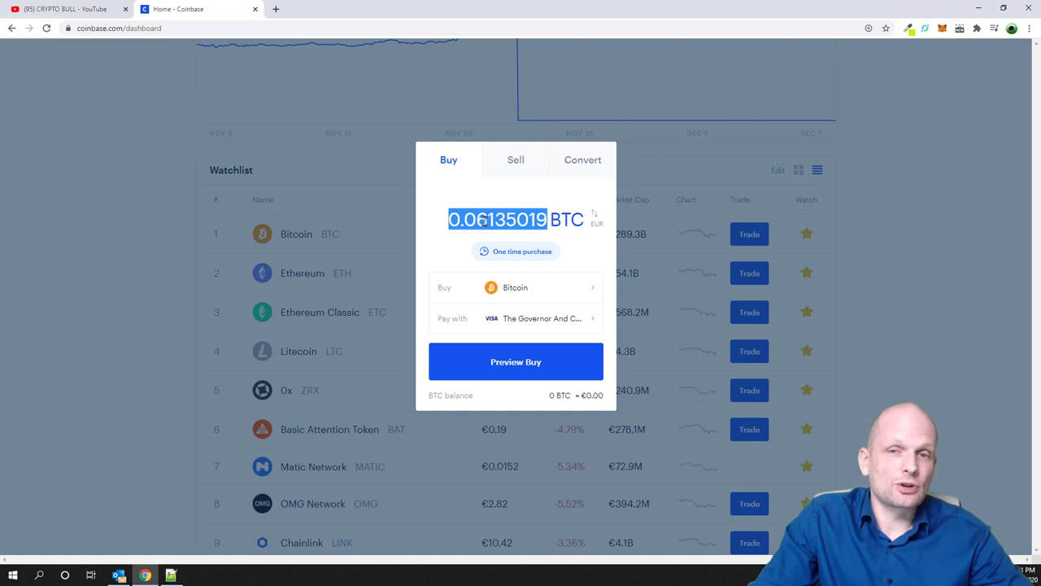
pyautogui.moveTo(465, 218); pyautogui.dragTo(597, 222)
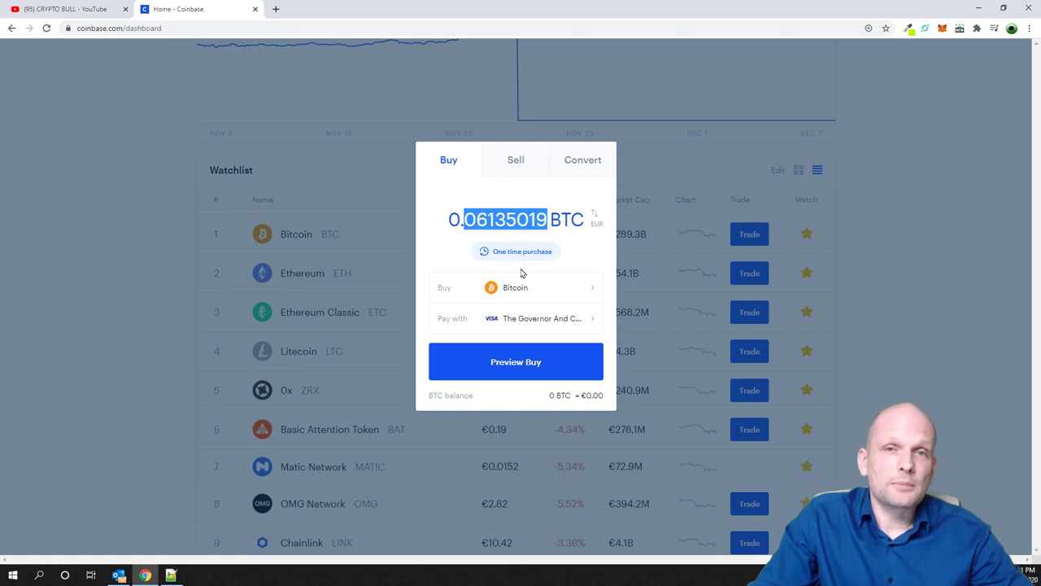
pyautogui.click(534, 218)
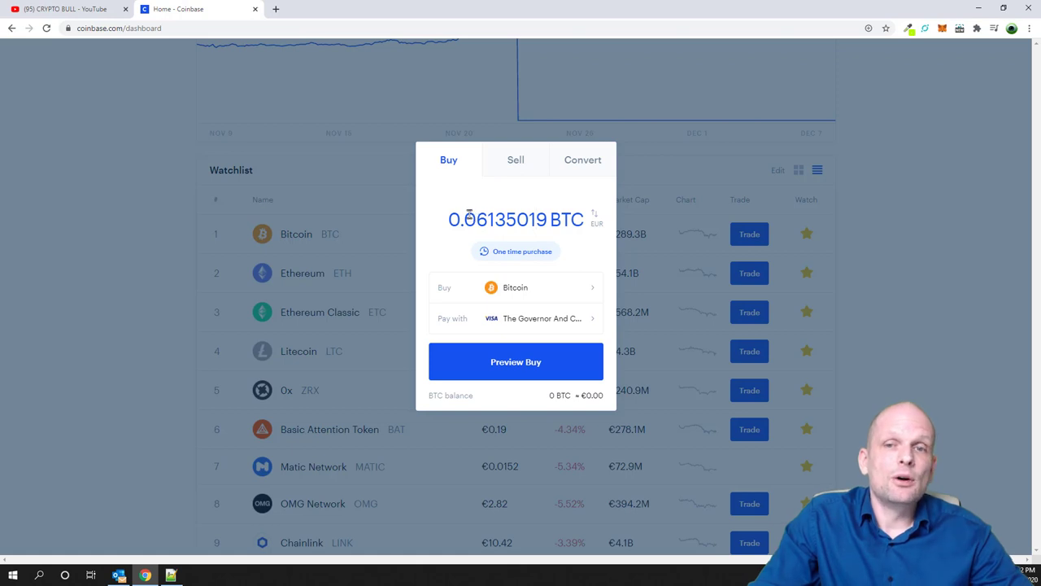
pyautogui.moveTo(465, 218); pyautogui.dragTo(548, 218)
pyautogui.click(538, 218)
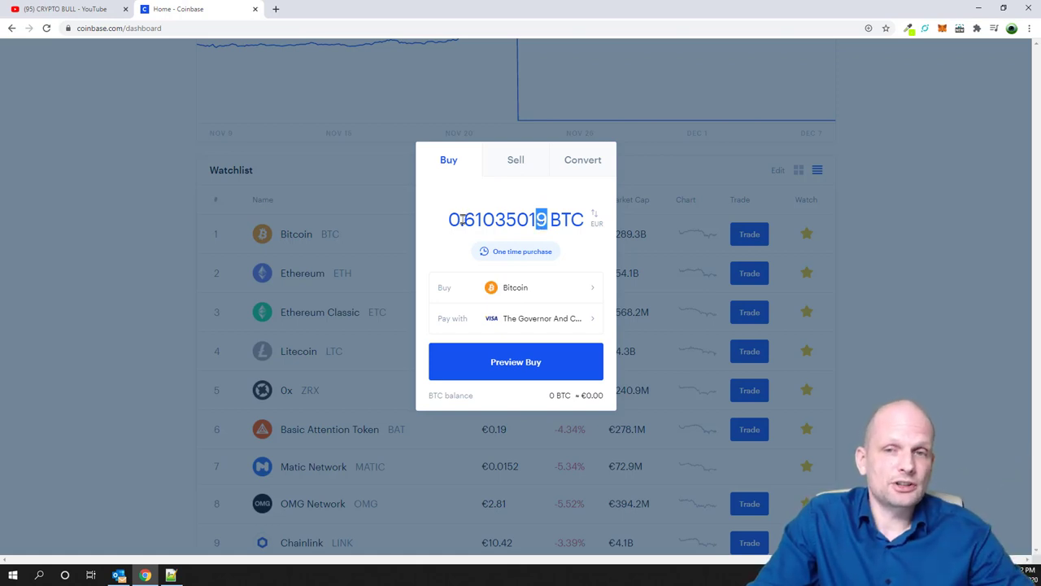
pyautogui.moveTo(464, 220); pyautogui.dragTo(549, 221)
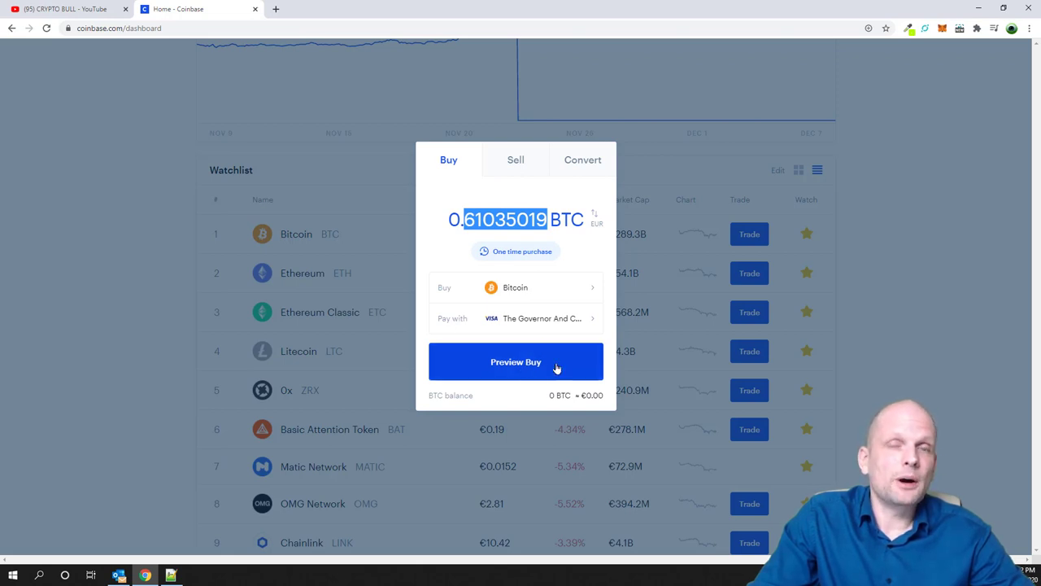
pyautogui.click(201, 208)
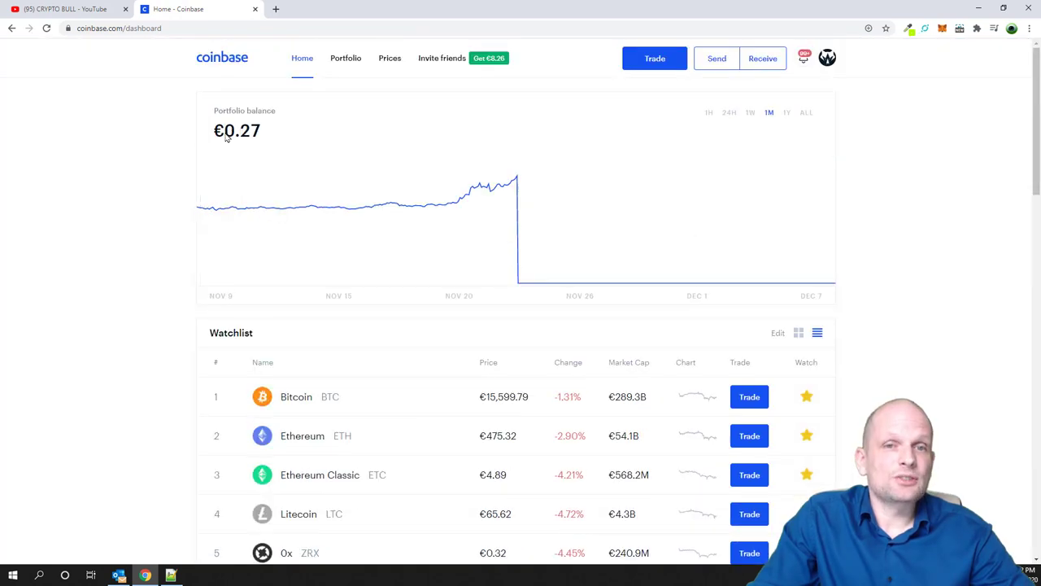
# Highlight the portfolio balance on the dashboard and look through the watchlist of tradable cryptocurrencies
pyautogui.moveTo(260, 124); pyautogui.dragTo(215, 126)
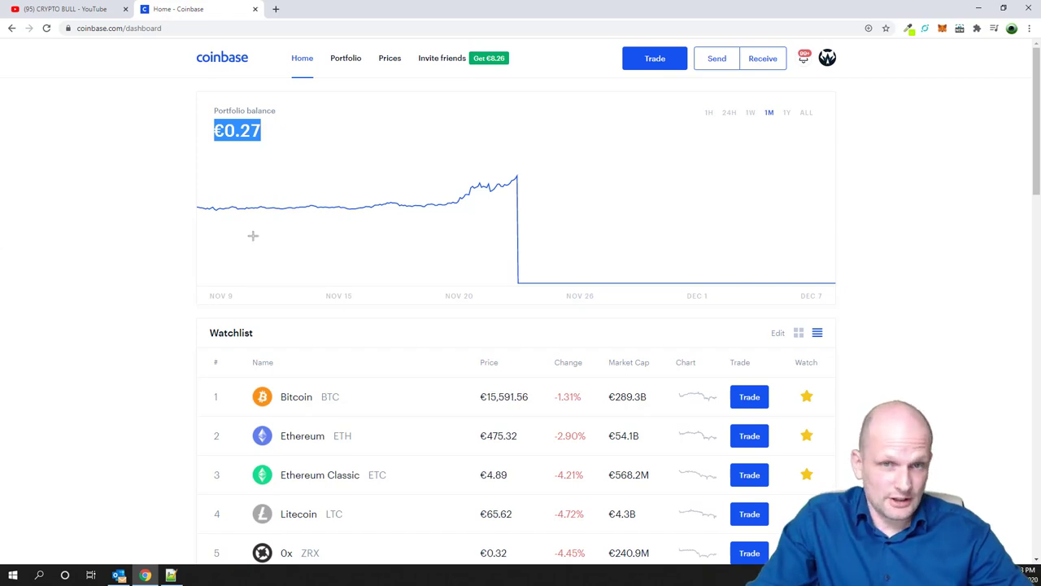
pyautogui.click(303, 203)
pyautogui.scroll(-5, 302, 122)
pyautogui.scroll(-9, 223, 233)
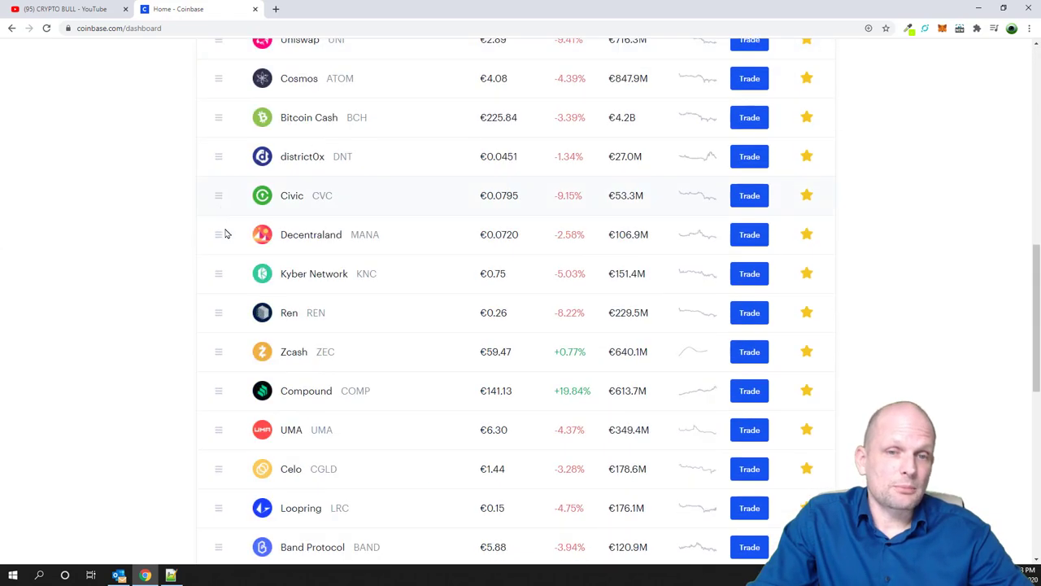
pyautogui.scroll(2, 250, 258)
pyautogui.scroll(9, 365, 189)
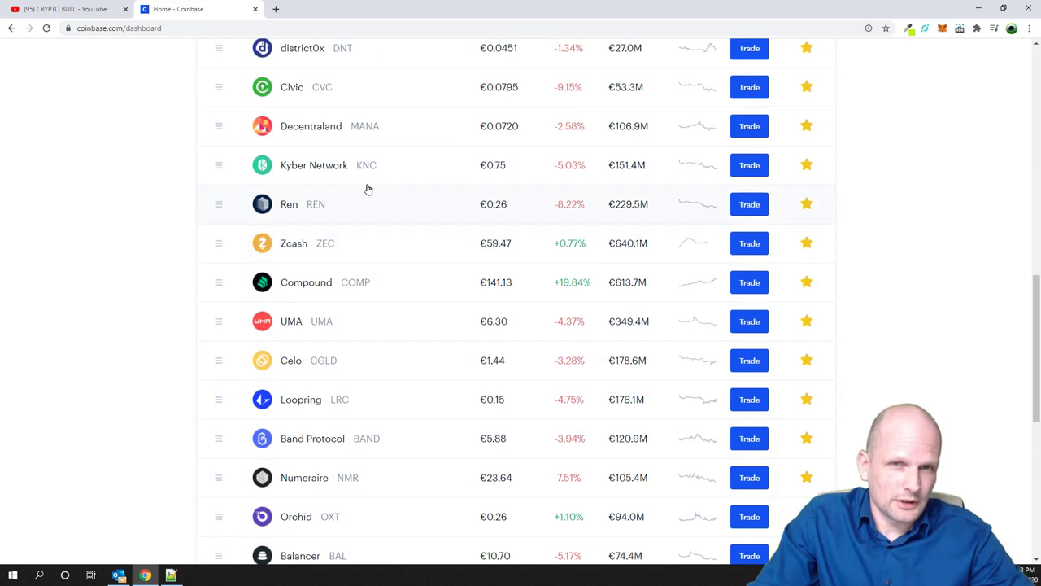
pyautogui.scroll(3, 365, 182)
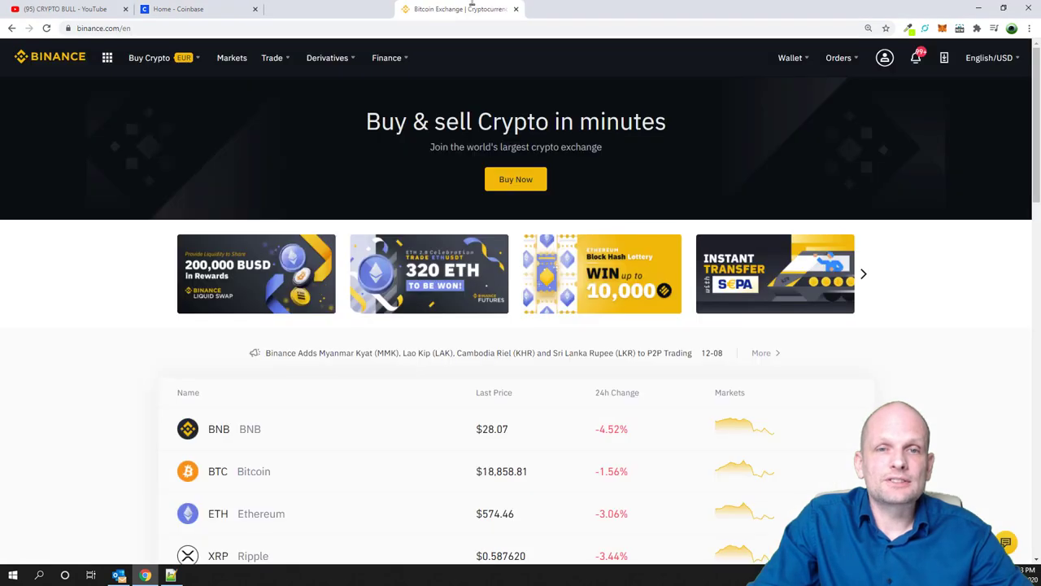
# Look over the Binance homepage price list, and open the deposit page of the Fiat and Spot wallet
pyautogui.scroll(-3, 107, 177)
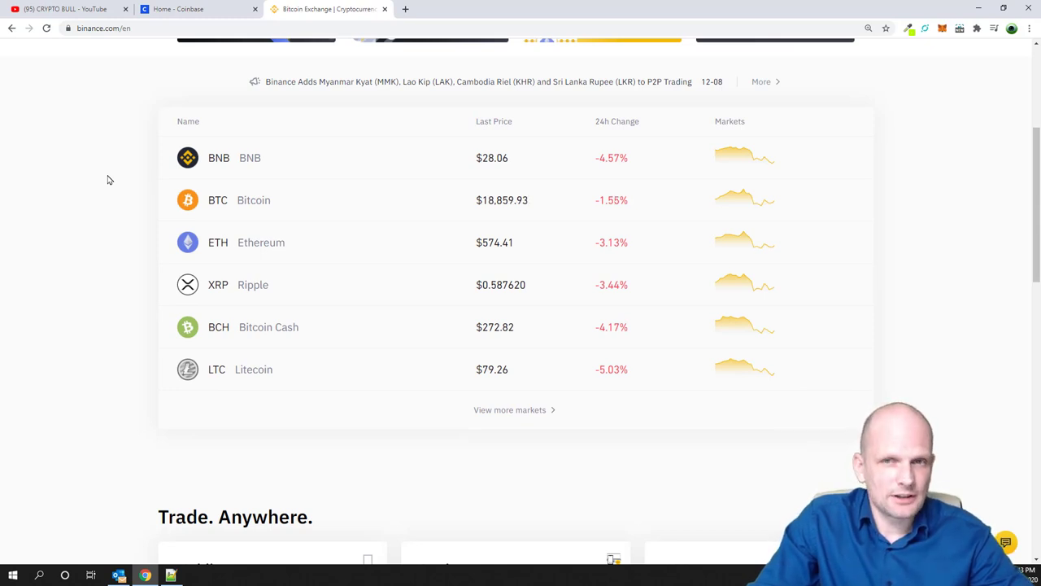
pyautogui.scroll(3, 108, 179)
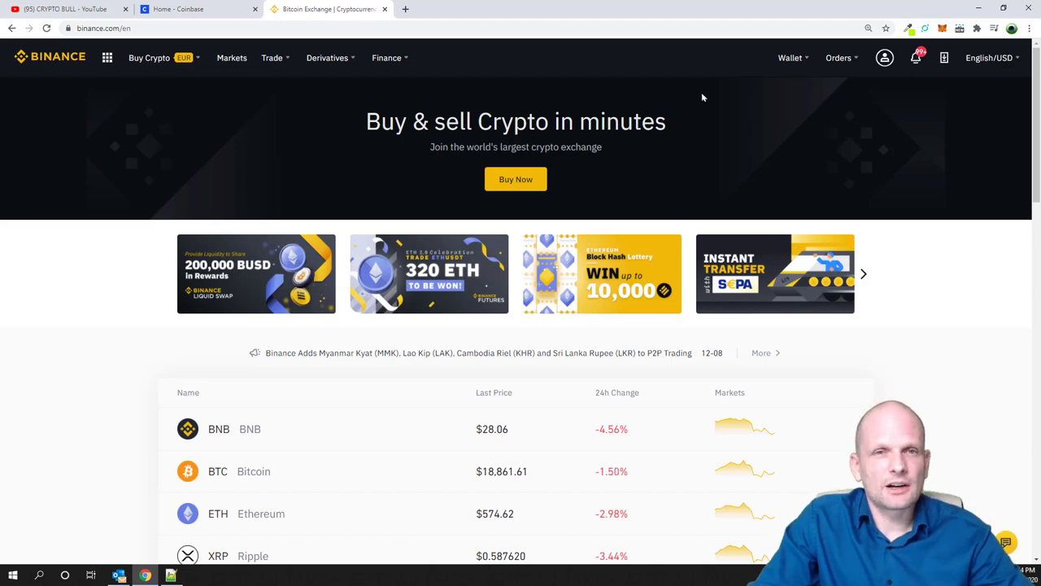
pyautogui.moveTo(796, 58)
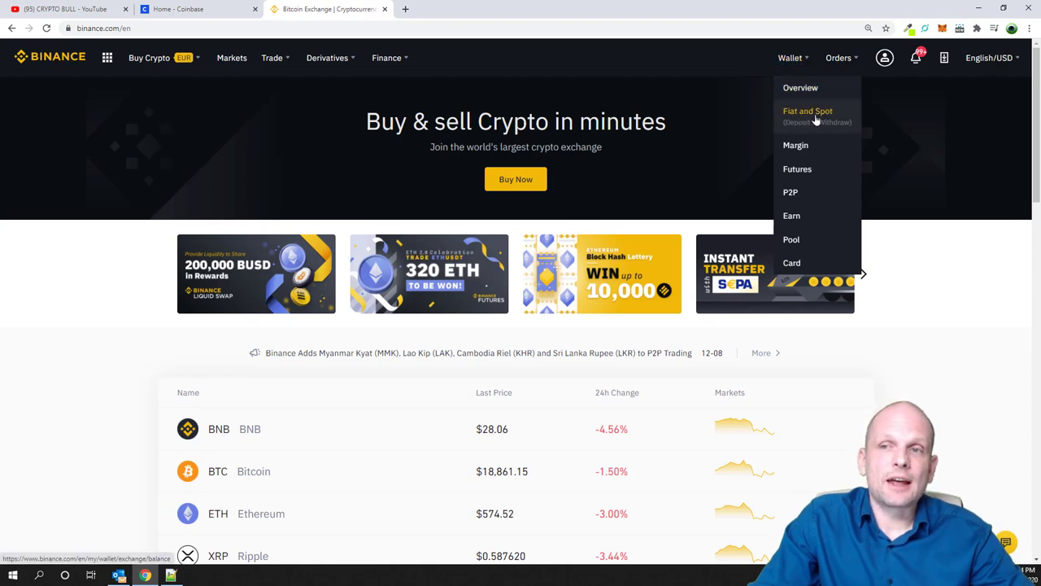
pyautogui.click(824, 118)
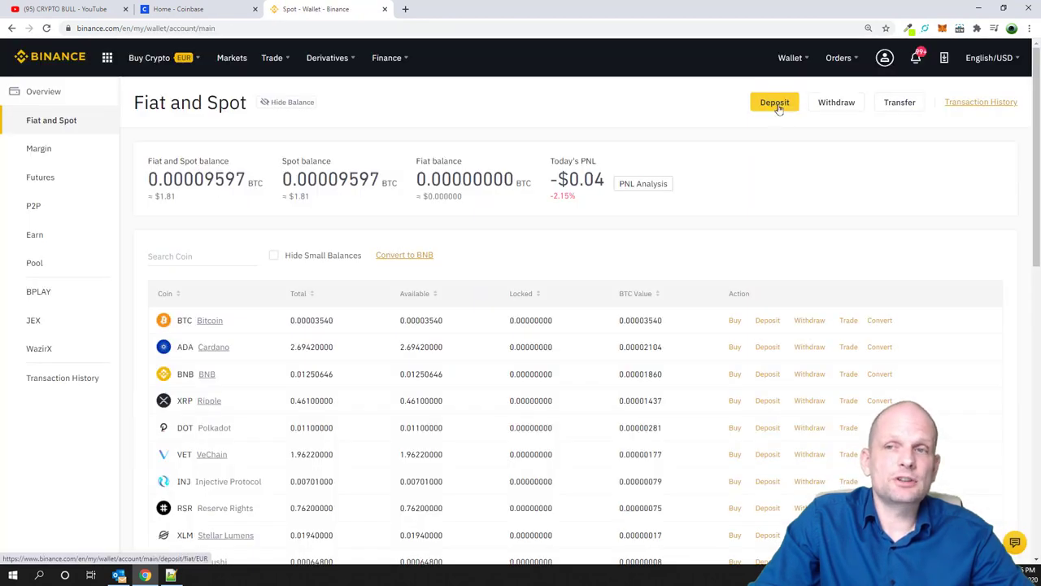
pyautogui.click(776, 104)
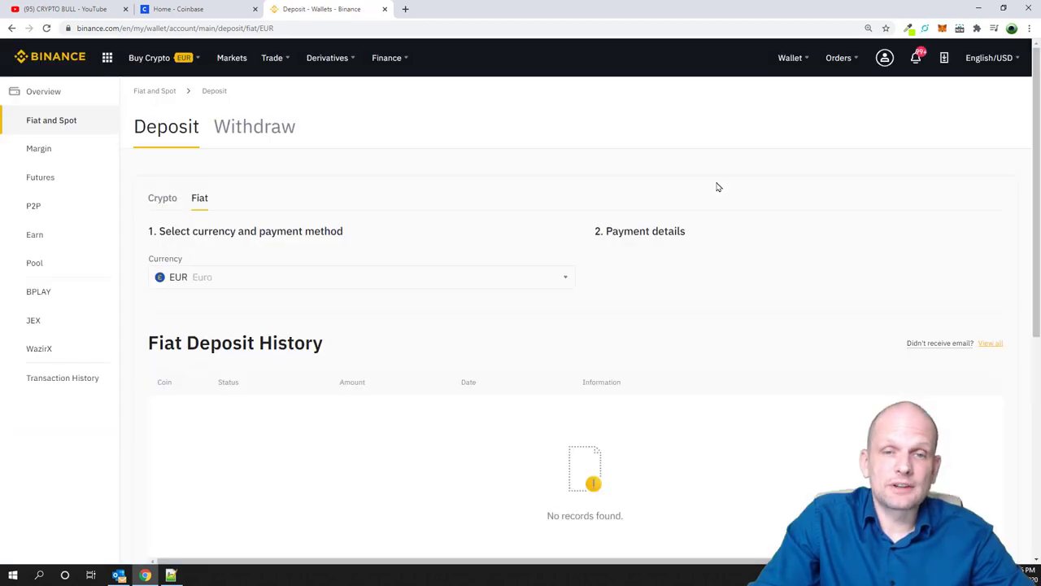
# Browse the available fiat deposit currencies and select EUR
pyautogui.click(262, 277)
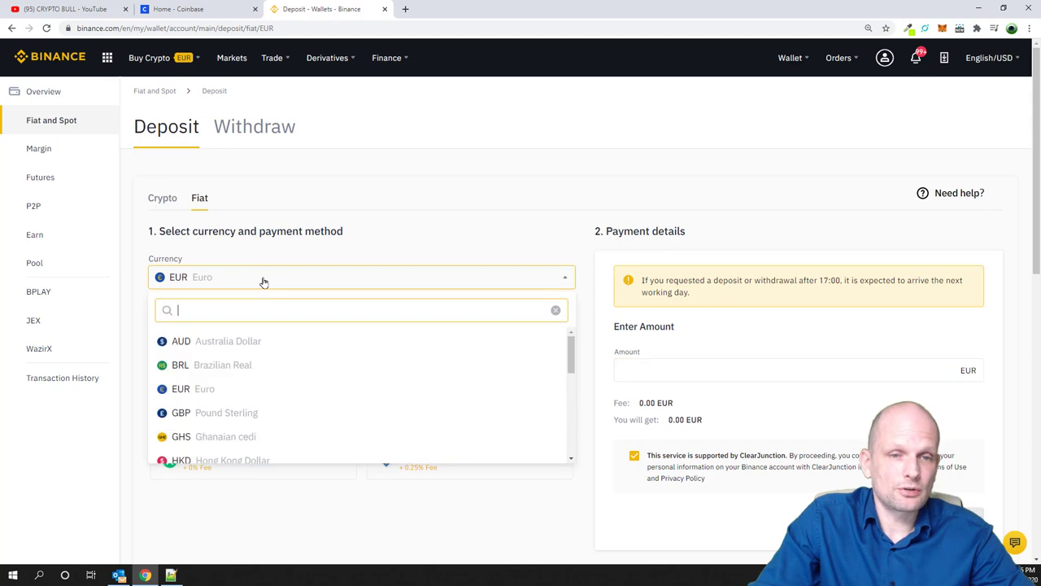
pyautogui.scroll(-5, 258, 353)
pyautogui.scroll(4, 261, 355)
pyautogui.scroll(2, 261, 355)
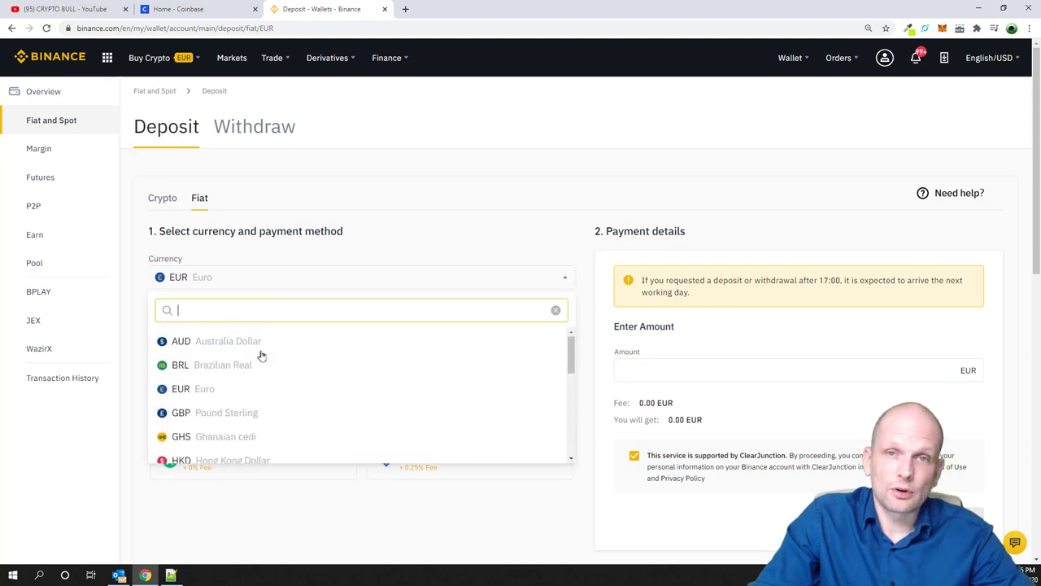
pyautogui.scroll(-7, 261, 355)
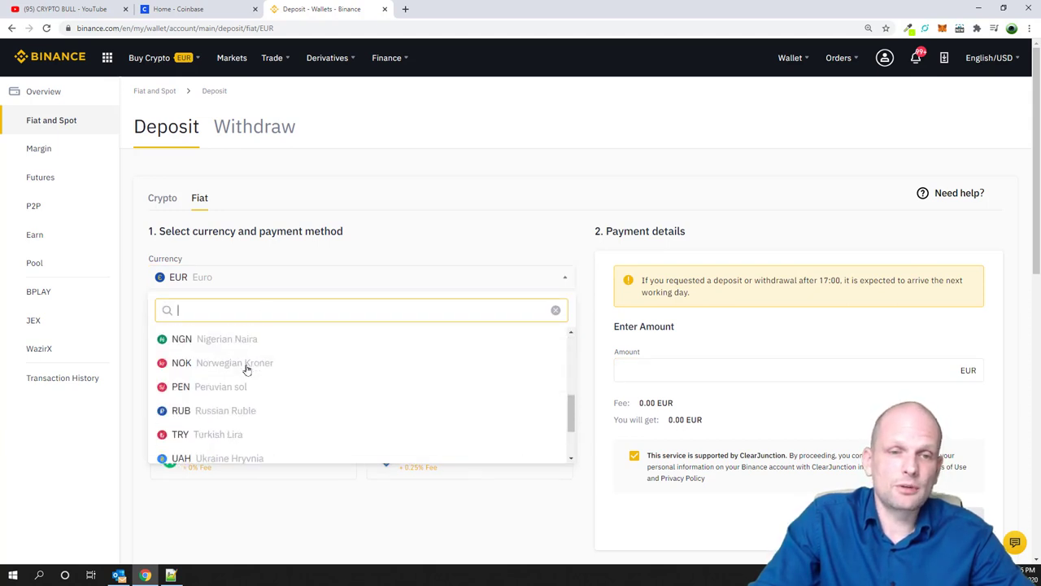
pyautogui.scroll(7, 269, 398)
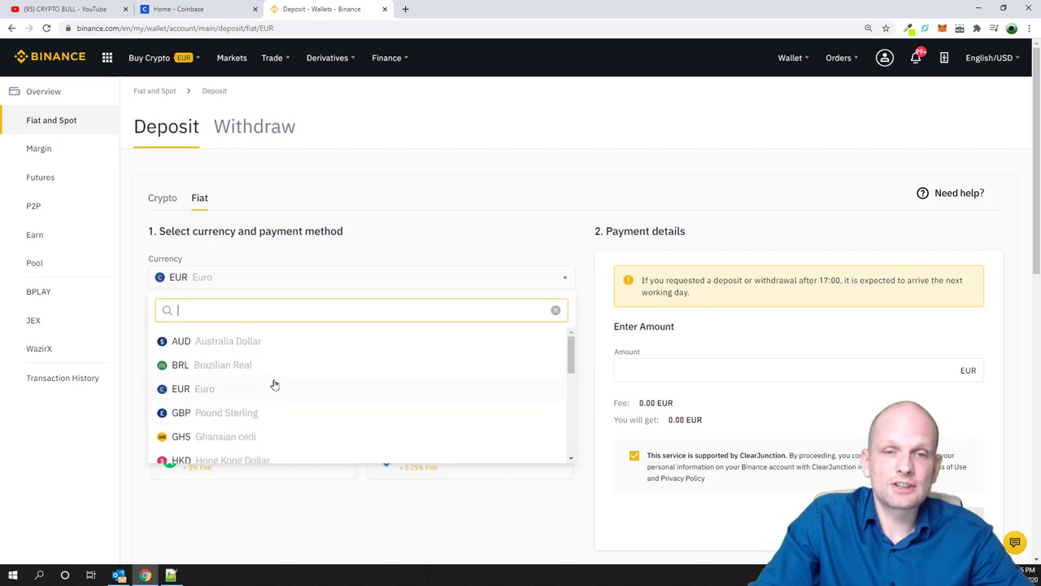
pyautogui.click(217, 388)
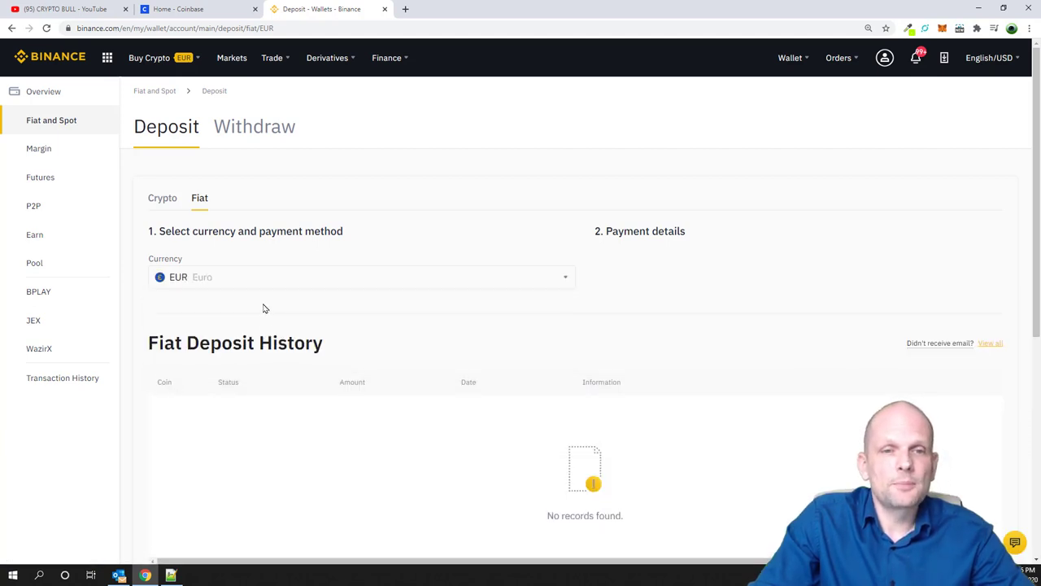
# Examine the recommended and other EUR deposit payment methods with their fees, and return to the Coinbase dashboard
pyautogui.scroll(-2, 265, 299)
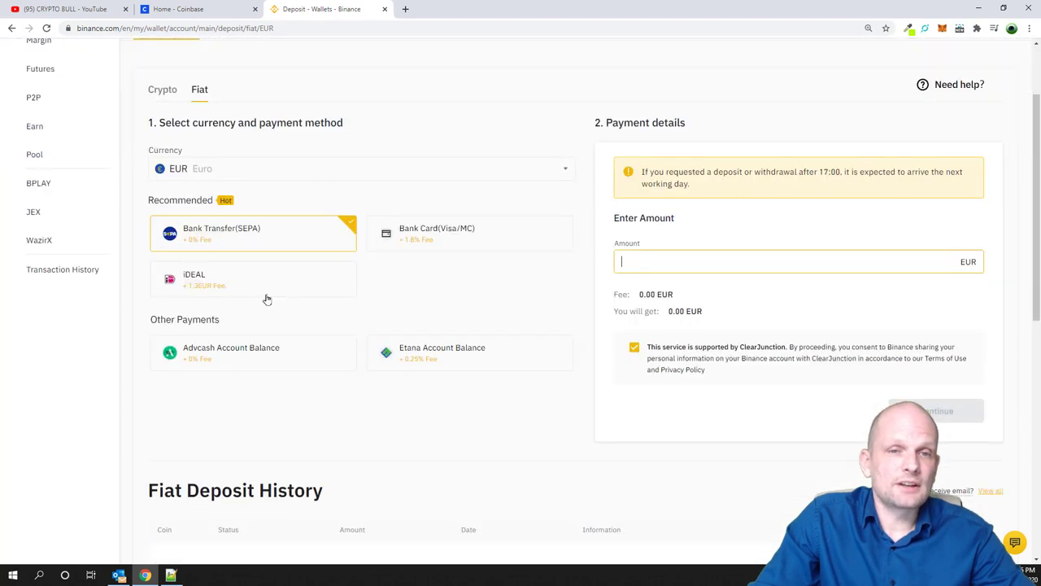
pyautogui.moveTo(148, 199); pyautogui.dragTo(221, 197)
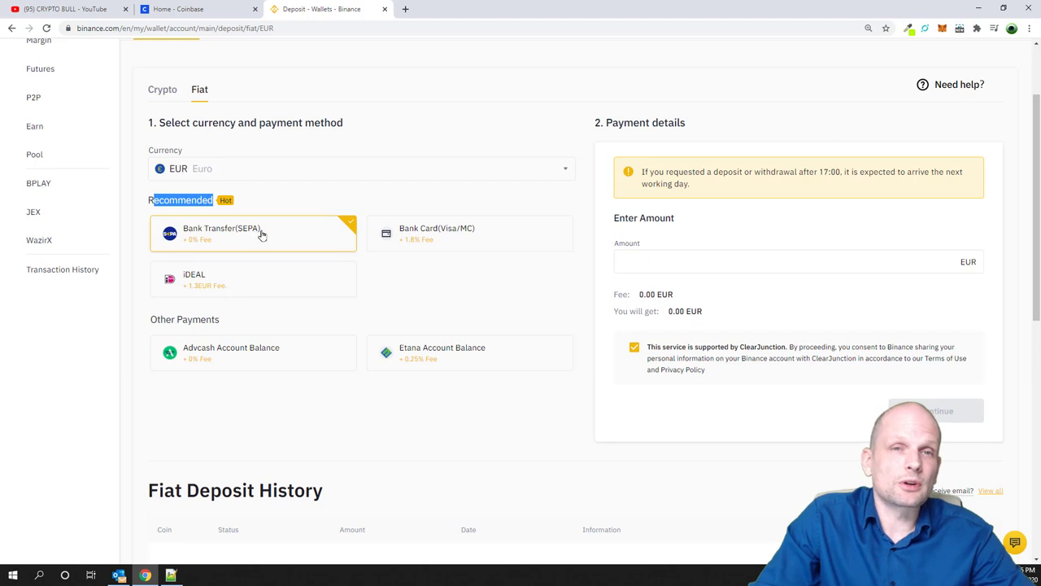
pyautogui.scroll(2, 360, 293)
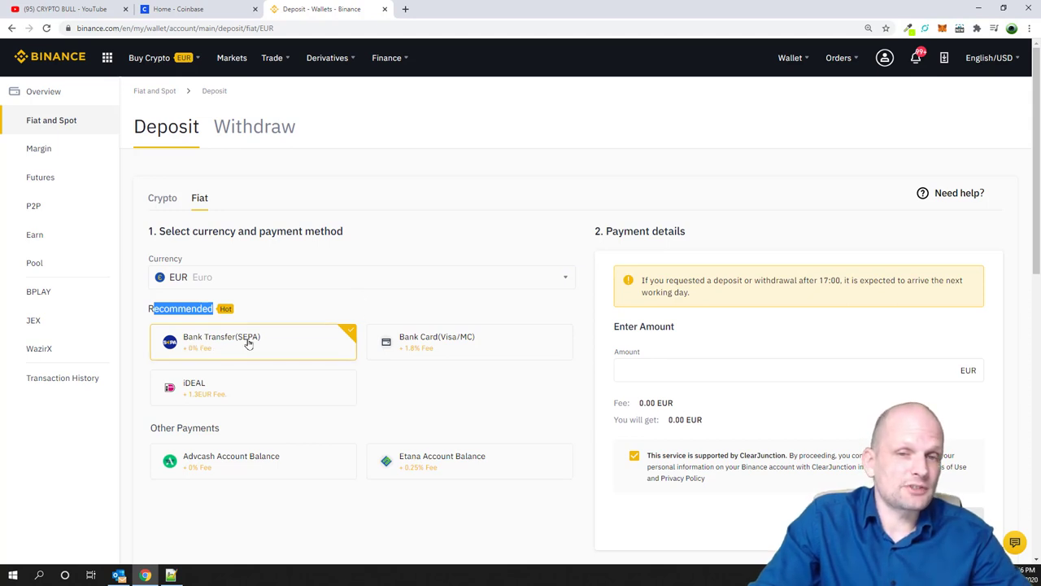
pyautogui.scroll(-1, 350, 342)
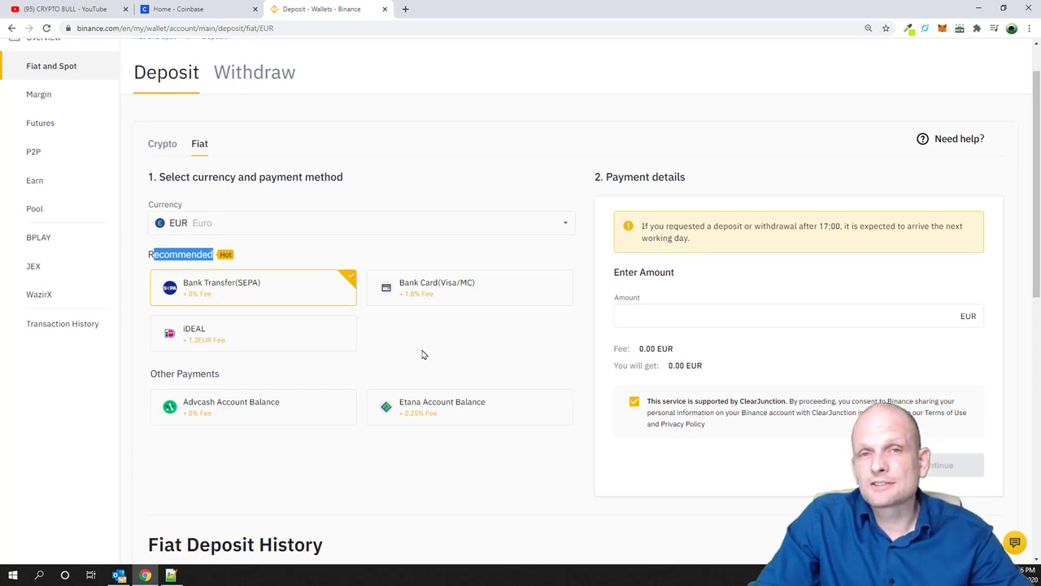
pyautogui.scroll(1, 430, 253)
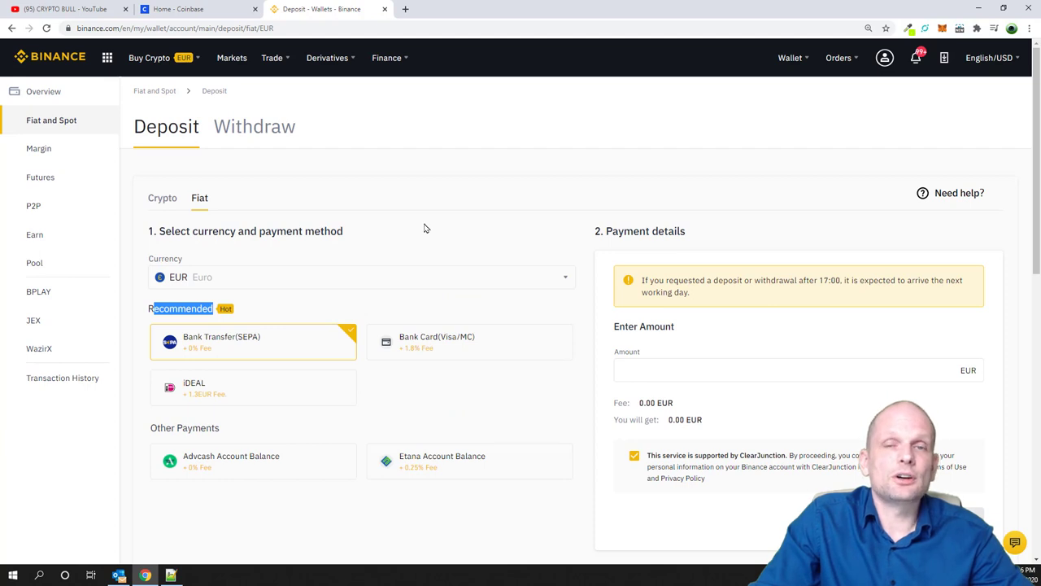
pyautogui.click(210, 9)
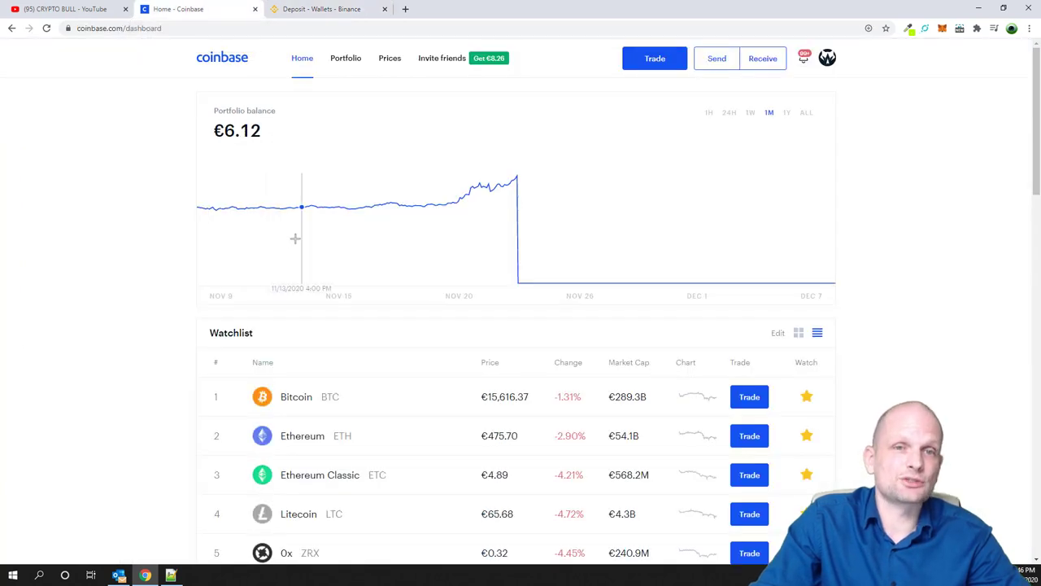